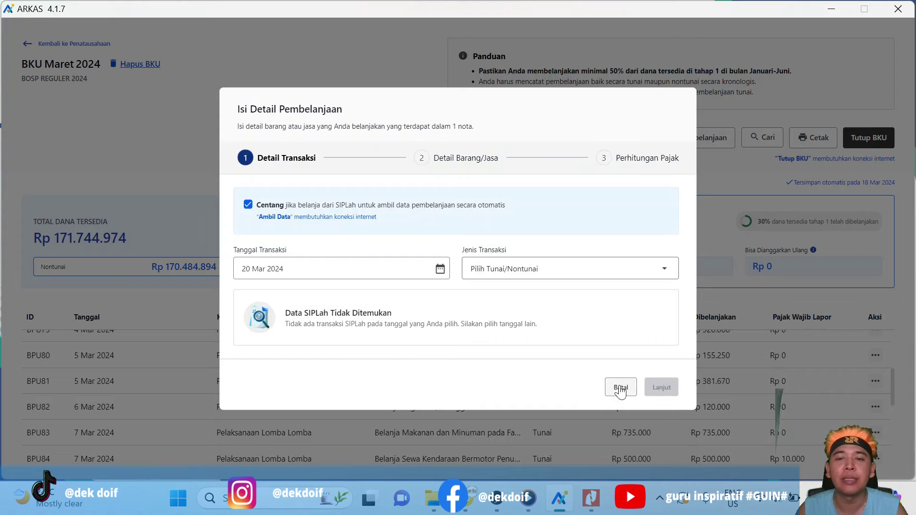
# Step: Cancel the open purchase entry and leave its form without keeping the data
pyautogui.click(619, 387)
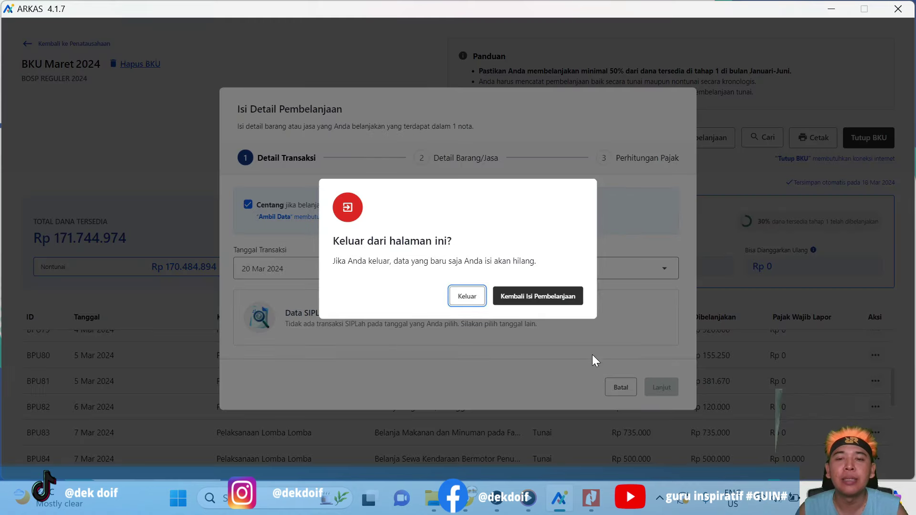
pyautogui.click(467, 296)
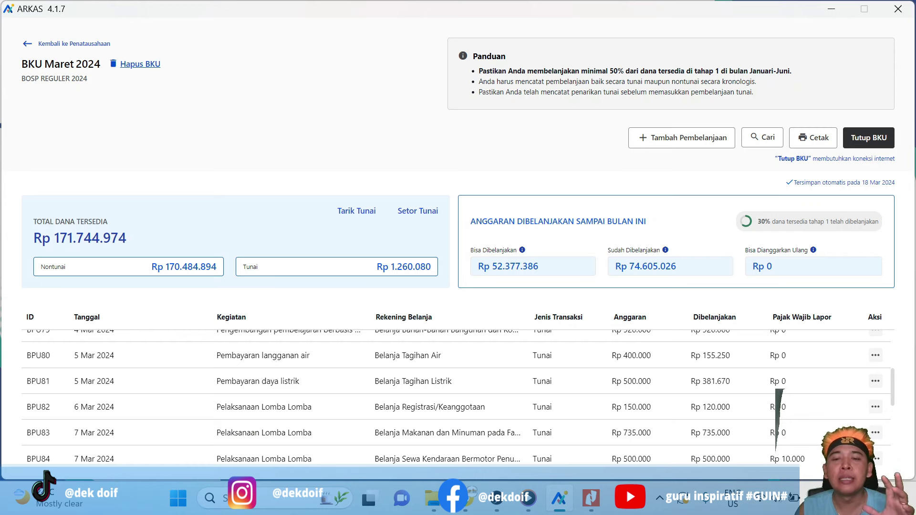
# Step: Switch to Chrome and review the Toko Ladang transaction details and the SIPLah Blibli order list
pyautogui.moveTo(468, 508)
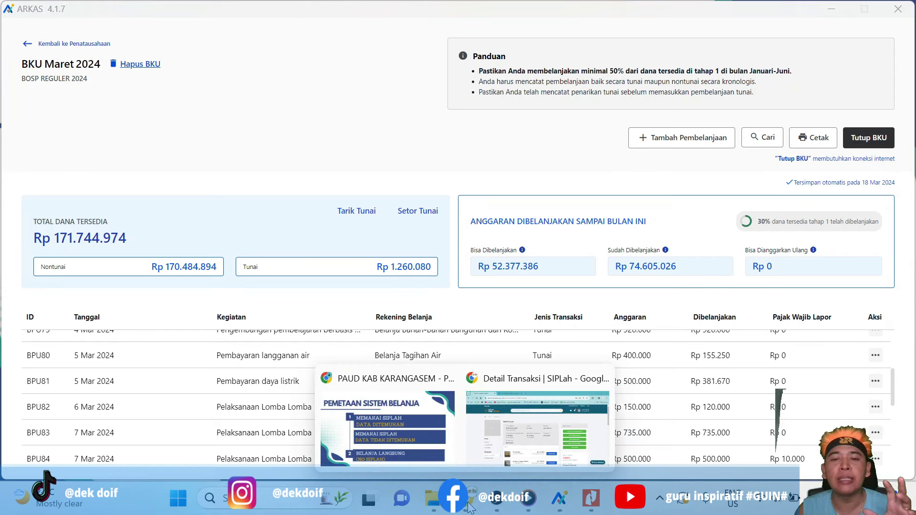
pyautogui.click(527, 426)
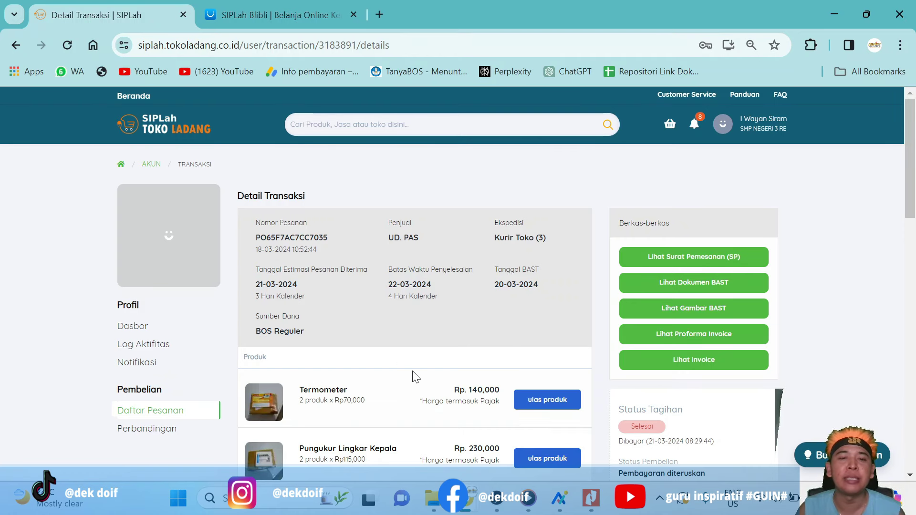
pyautogui.scroll(-3, 413, 373)
pyautogui.scroll(3, 418, 375)
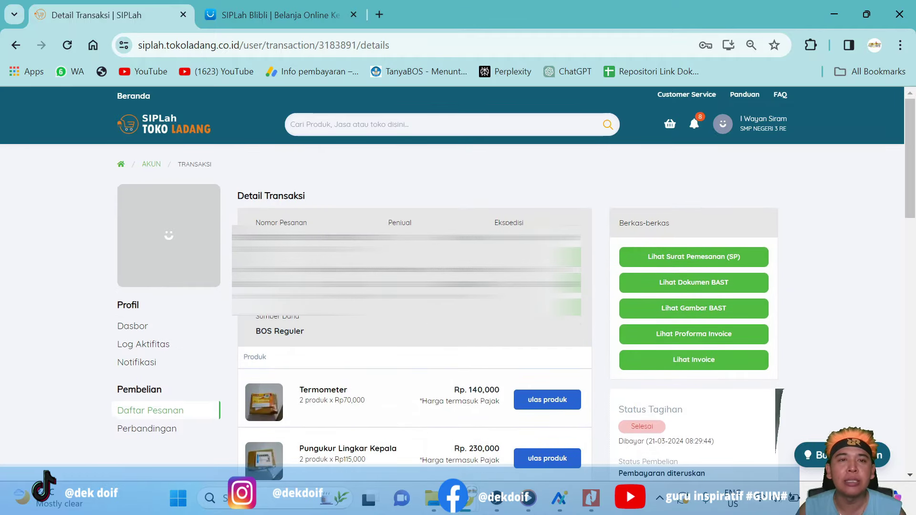
pyautogui.click(290, 9)
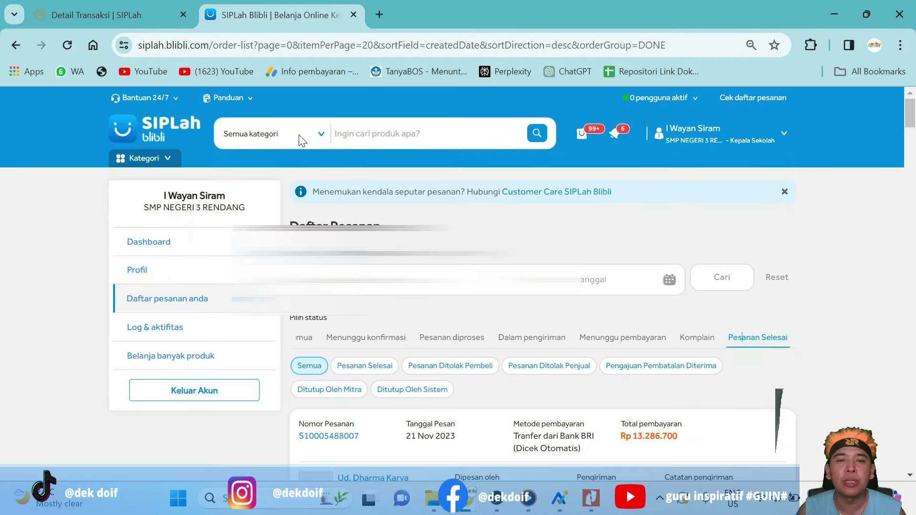
pyautogui.click(107, 16)
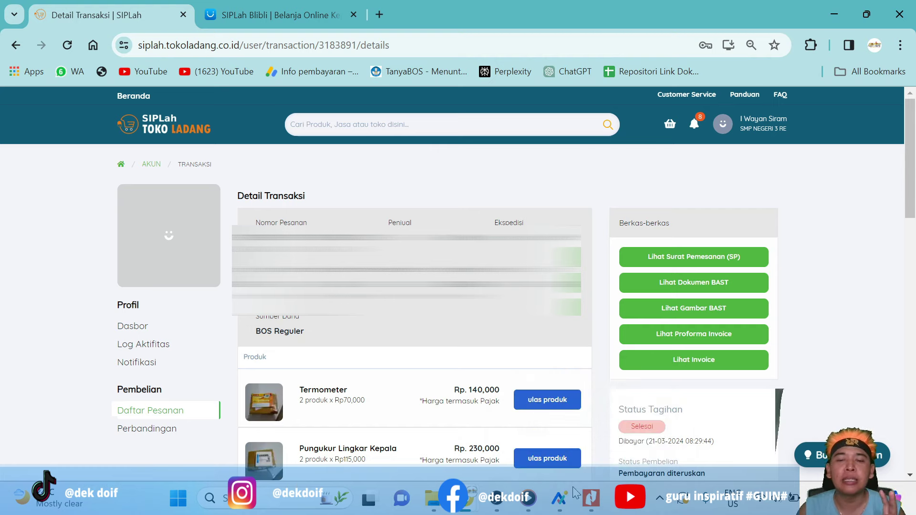
# Step: Switch back to ARKAS and start a new purchase with automatic SIPLah data retrieval enabled, dated 20 Mar 2024
pyautogui.moveTo(560, 508)
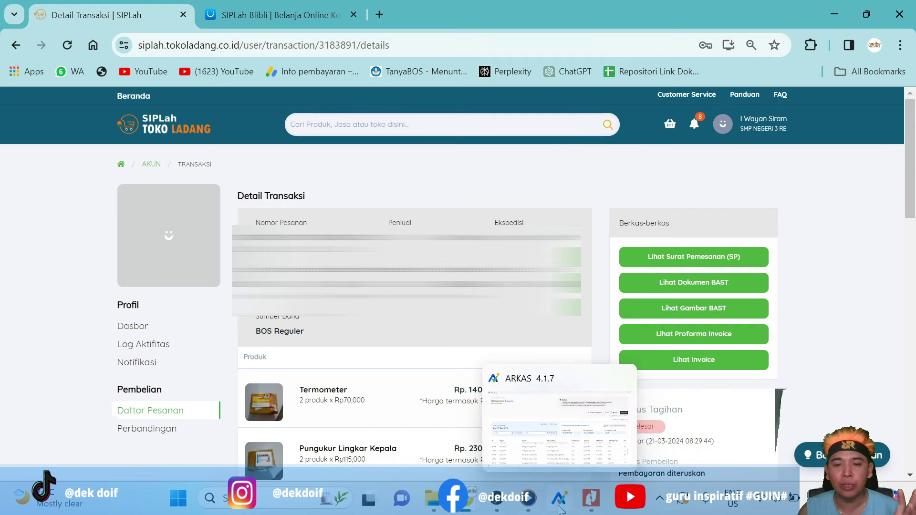
pyautogui.click(561, 508)
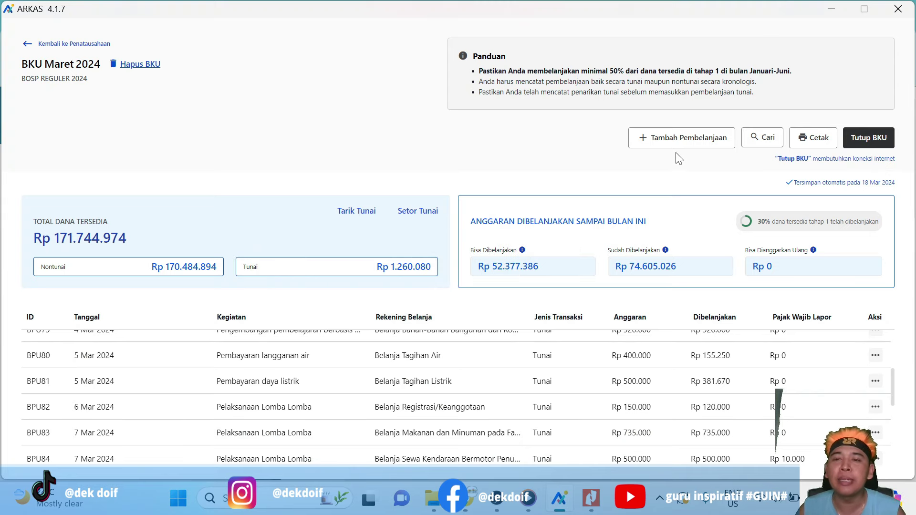
pyautogui.click(662, 143)
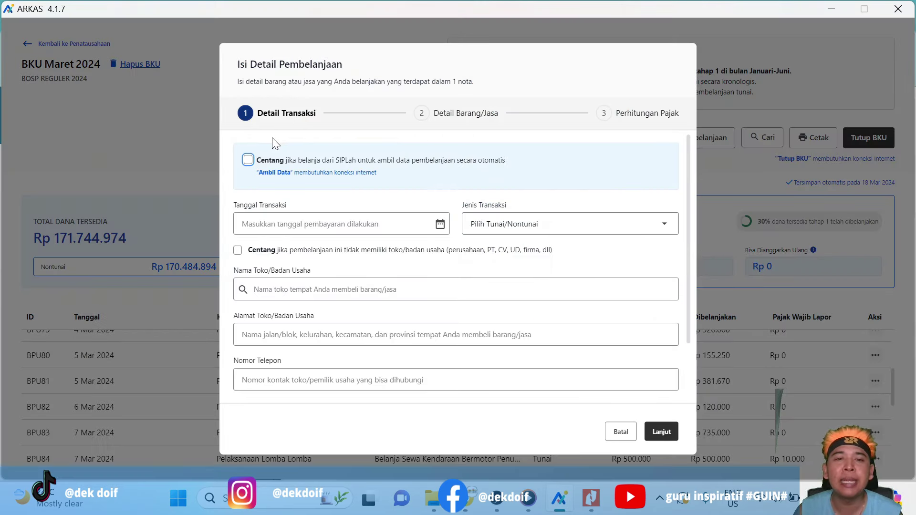
pyautogui.click(247, 159)
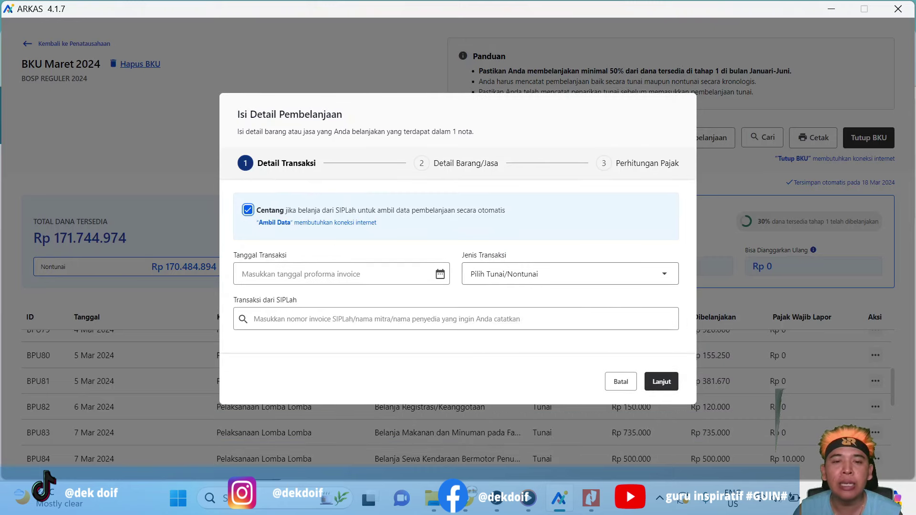
pyautogui.click(334, 274)
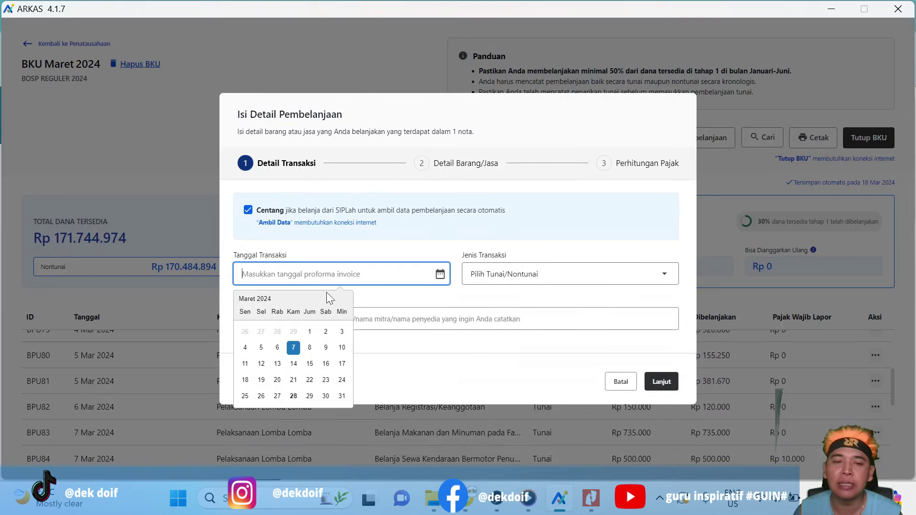
pyautogui.click(277, 380)
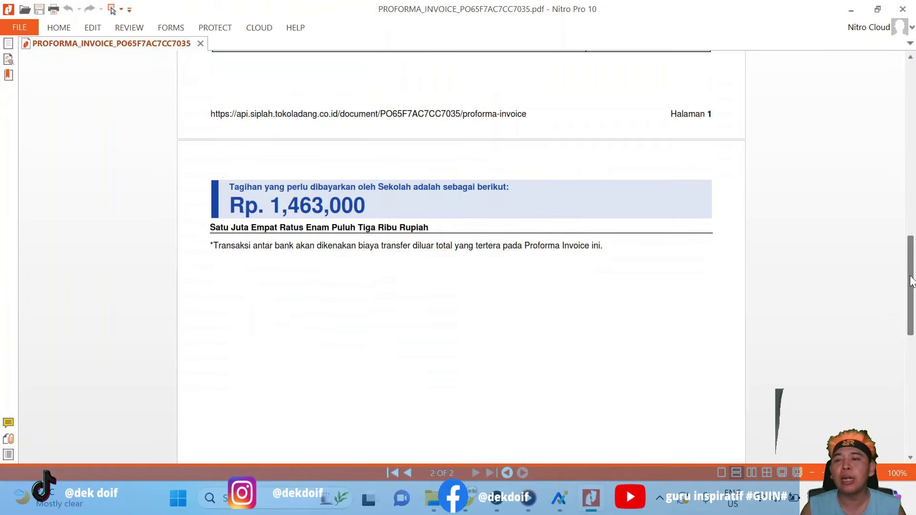
# Step: Check the document date on the proforma invoice PDF, and reselect 20 Mar 2024 as the transaction date in ARKAS
pyautogui.moveTo(913, 281); pyautogui.dragTo(914, 98)
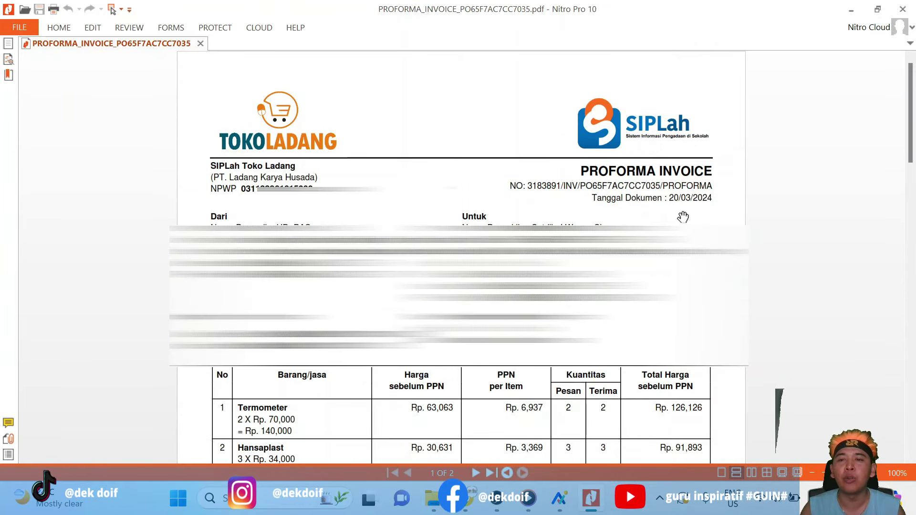
pyautogui.click(557, 507)
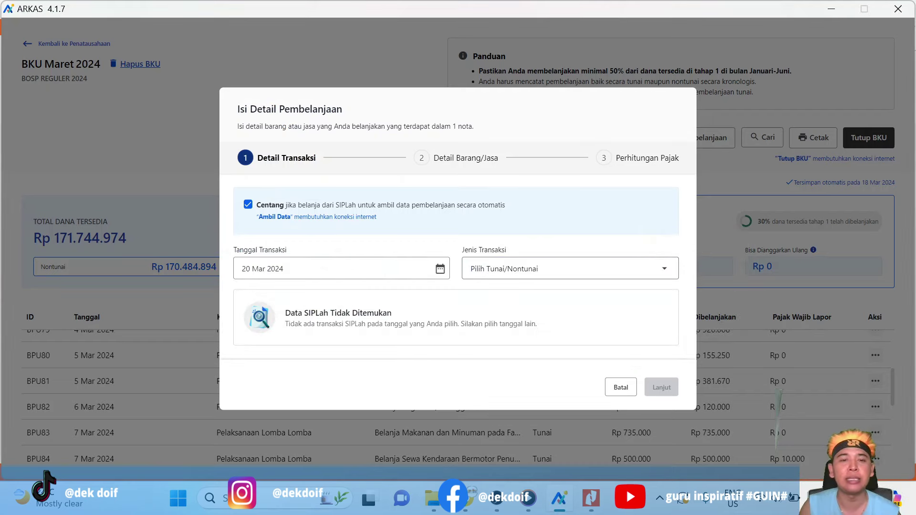
pyautogui.click(298, 276)
pyautogui.click(277, 375)
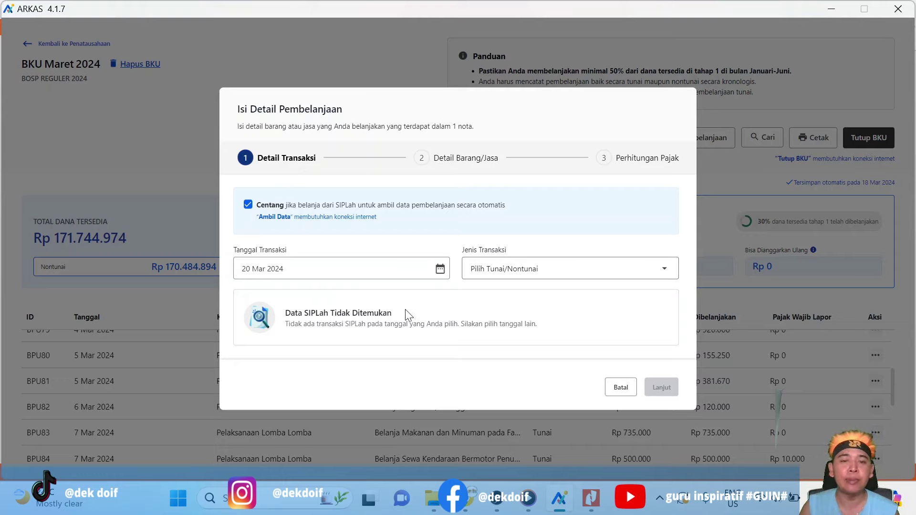
# Step: Turn off automatic SIPLah data retrieval for the purchase and set the transaction type to Nontunai
pyautogui.click(248, 205)
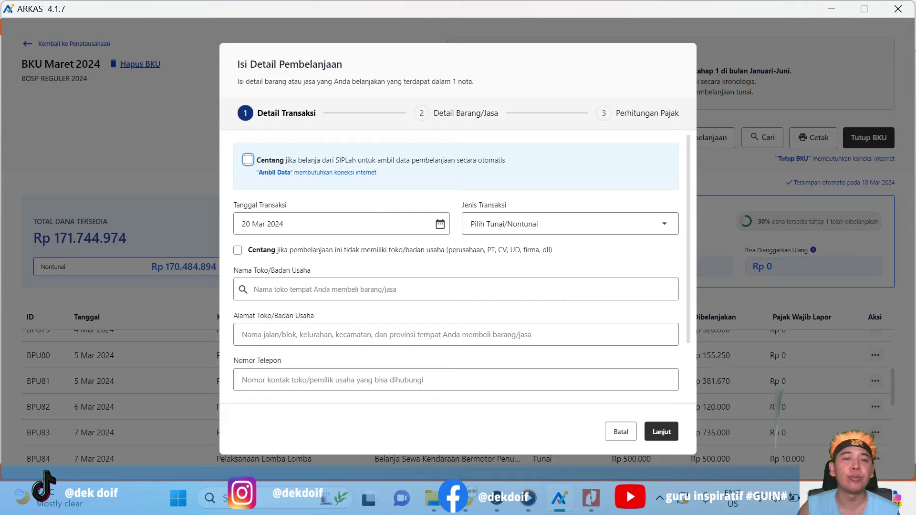
pyautogui.click(541, 228)
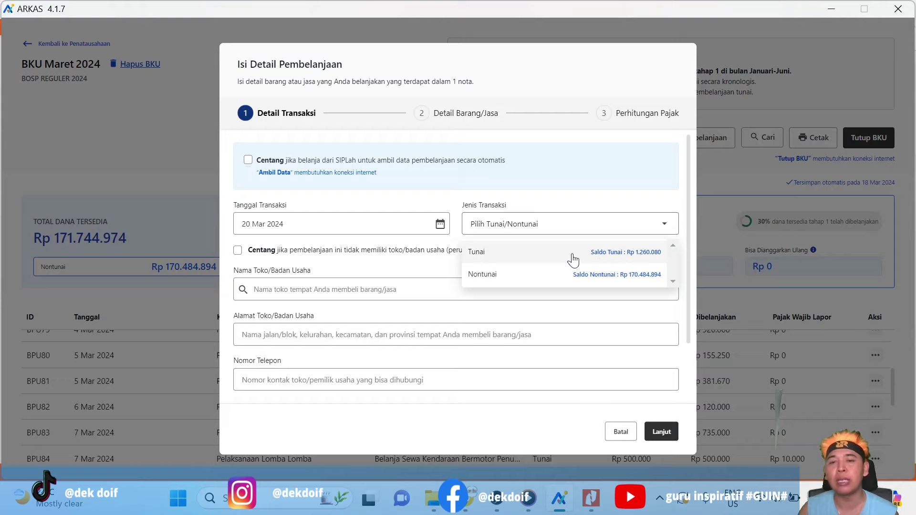
pyautogui.click(576, 280)
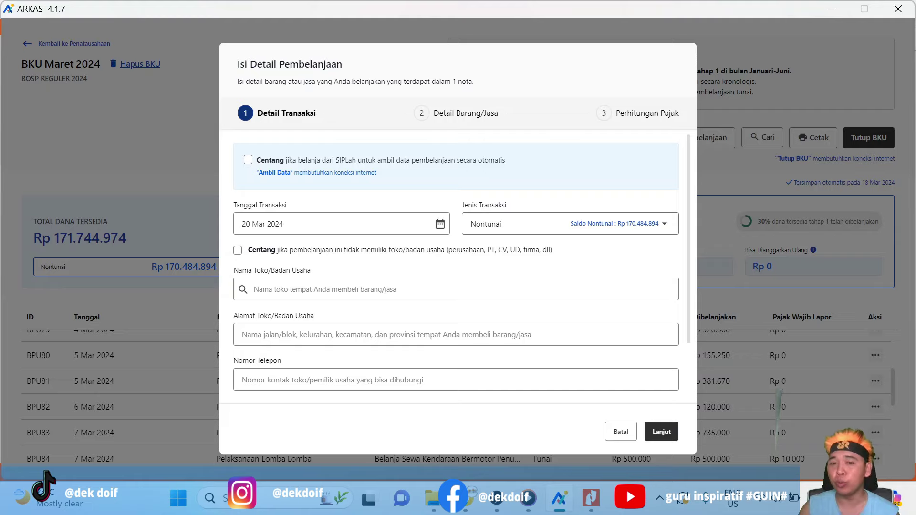
# Step: Choose APOTIK MULIA FARMA 11 as the shop for the purchase and continue to the goods and services details
pyautogui.click(286, 289)
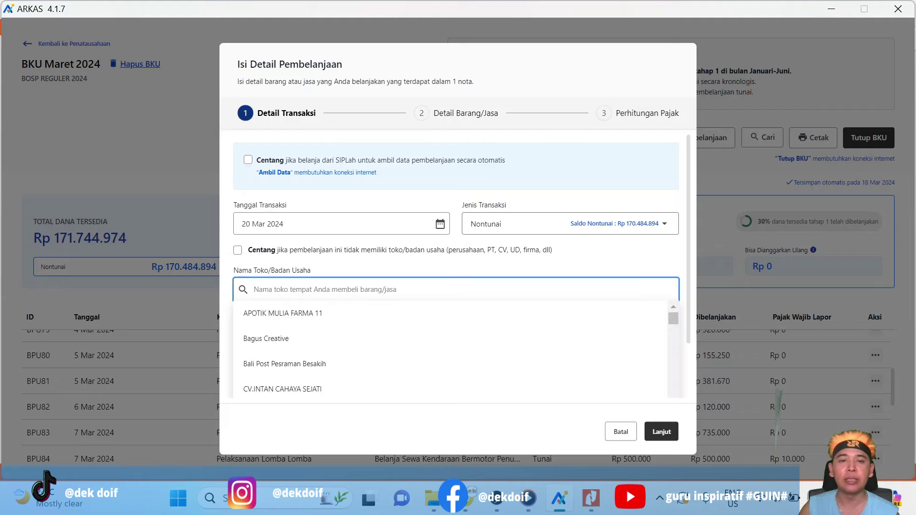
pyautogui.click(305, 314)
pyautogui.scroll(-2, 453, 333)
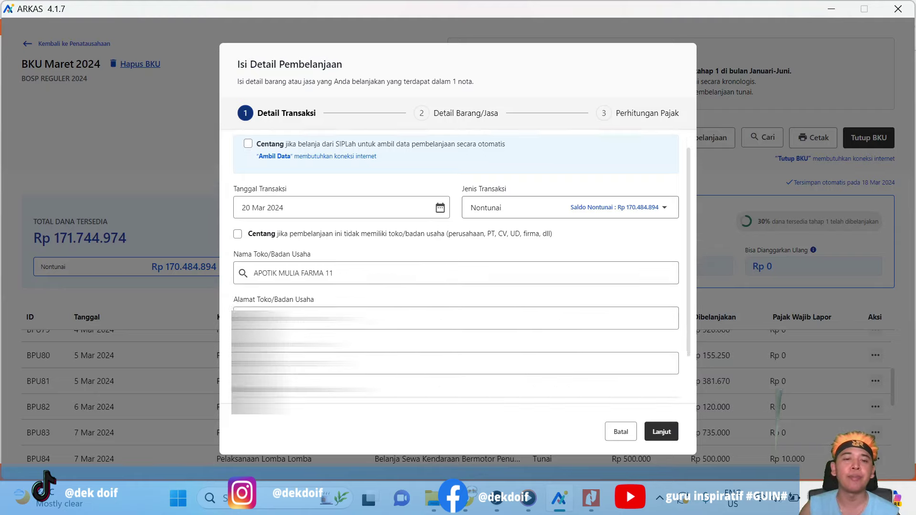
pyautogui.click(661, 432)
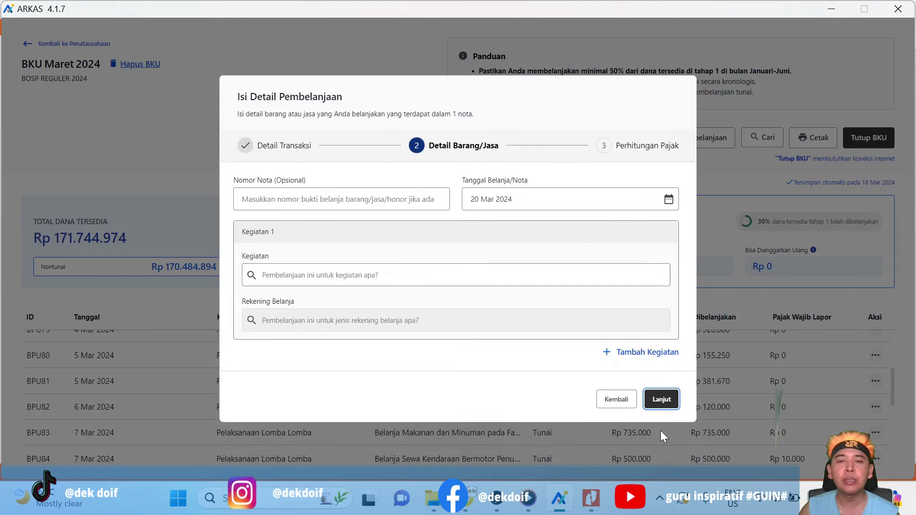
# Step: Return to the transaction details and review the shop's name, address, phone and remaining fields
pyautogui.click(608, 401)
pyautogui.scroll(-2, 594, 396)
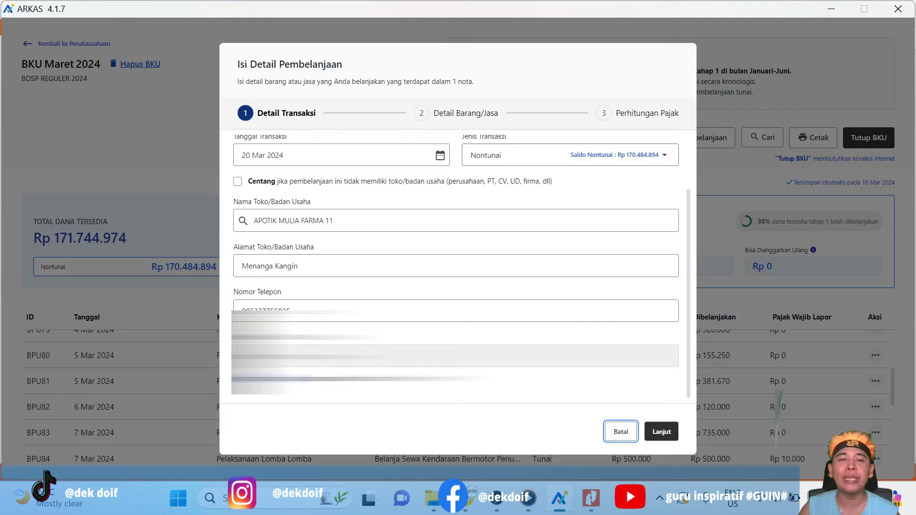
pyautogui.scroll(2, 455, 267)
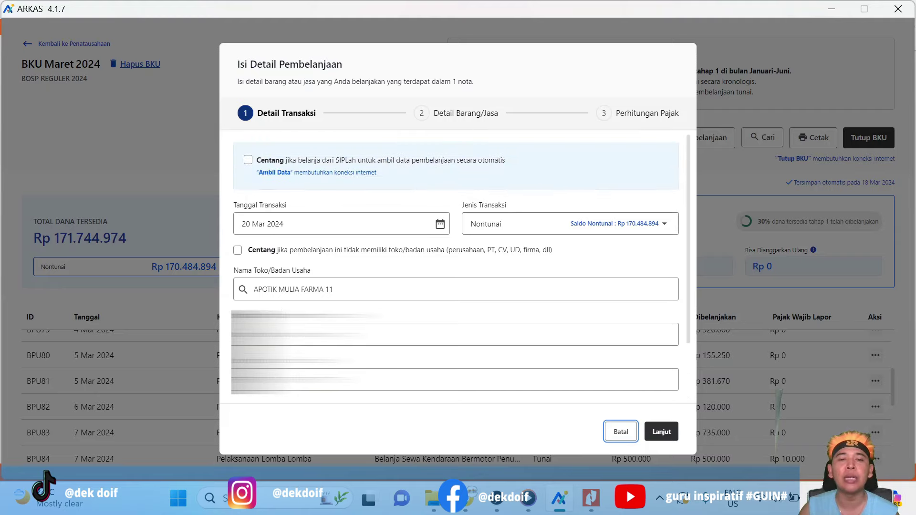
pyautogui.scroll(-2, 455, 267)
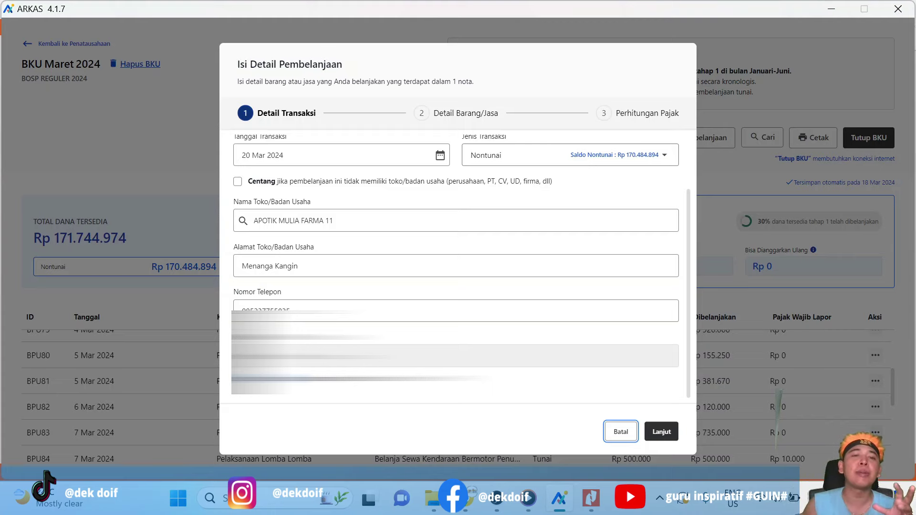
pyautogui.scroll(2, 456, 267)
pyautogui.click(332, 289)
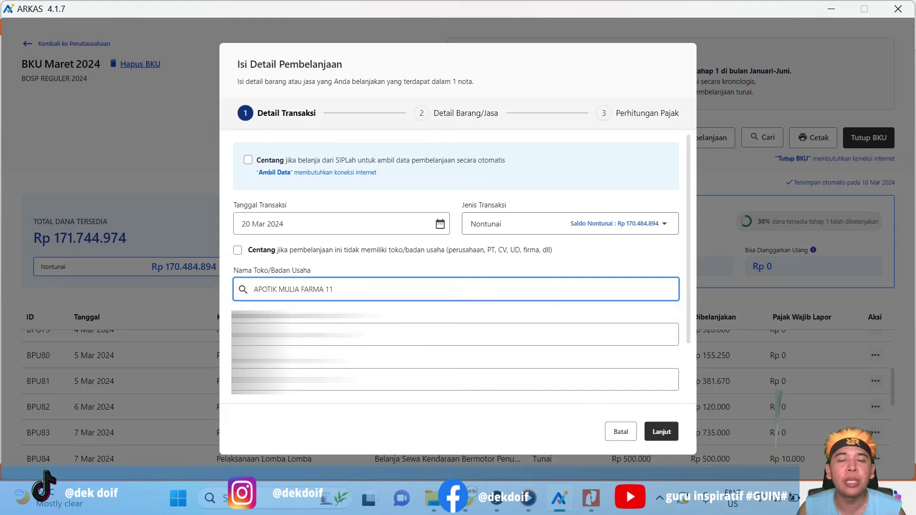
pyautogui.scroll(-2, 455, 267)
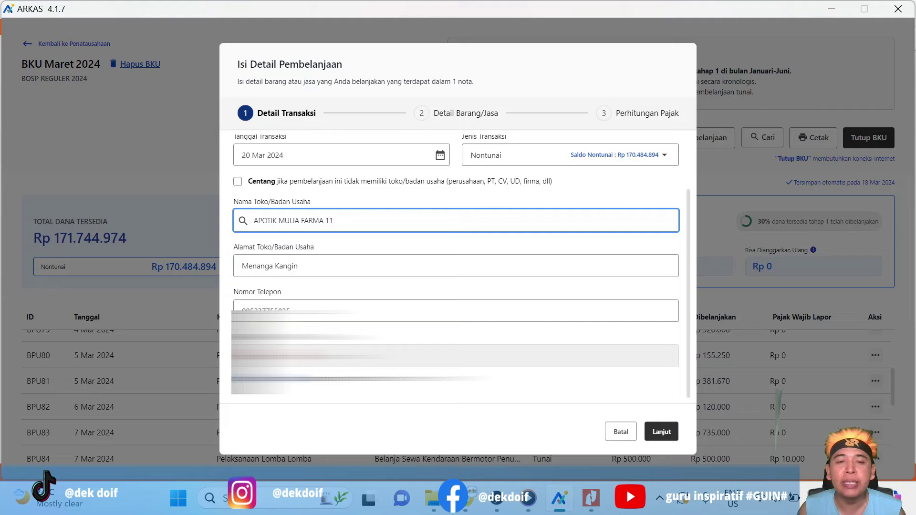
pyautogui.click(456, 356)
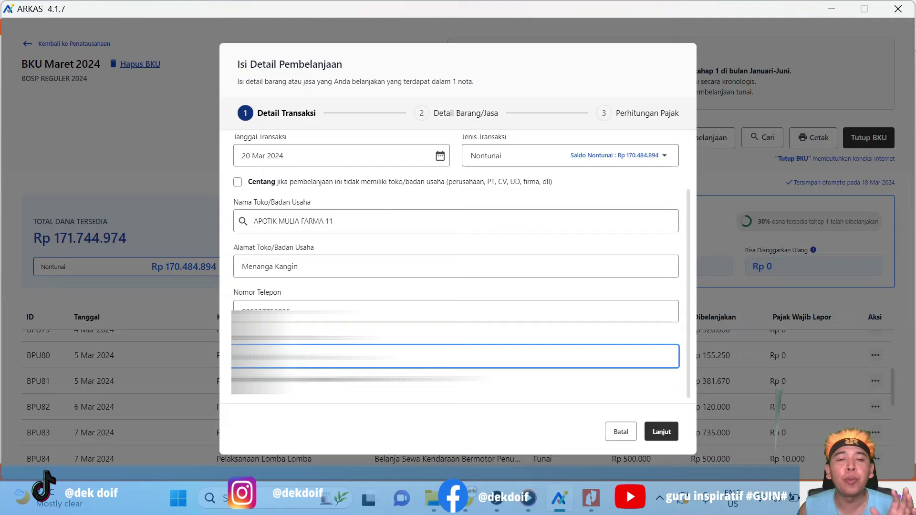
pyautogui.press('BackSpace')
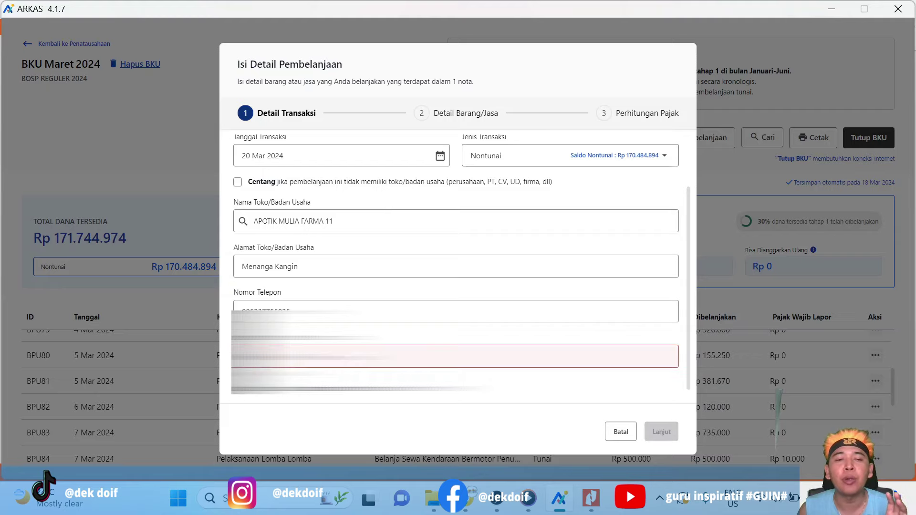
pyautogui.hotkey('ctrl', 'z')
# Step: Continue to the goods and services details and set the receipt number to 01
pyautogui.scroll(2, 241, 399)
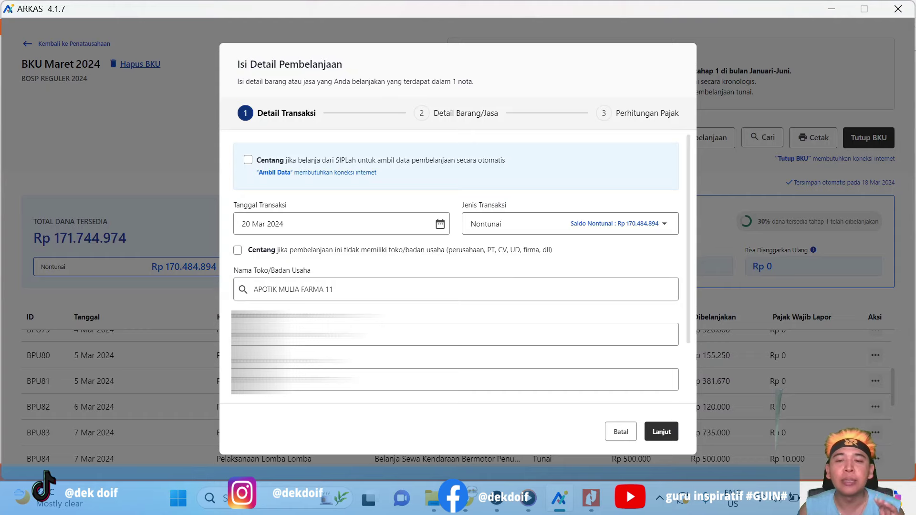
pyautogui.click(662, 432)
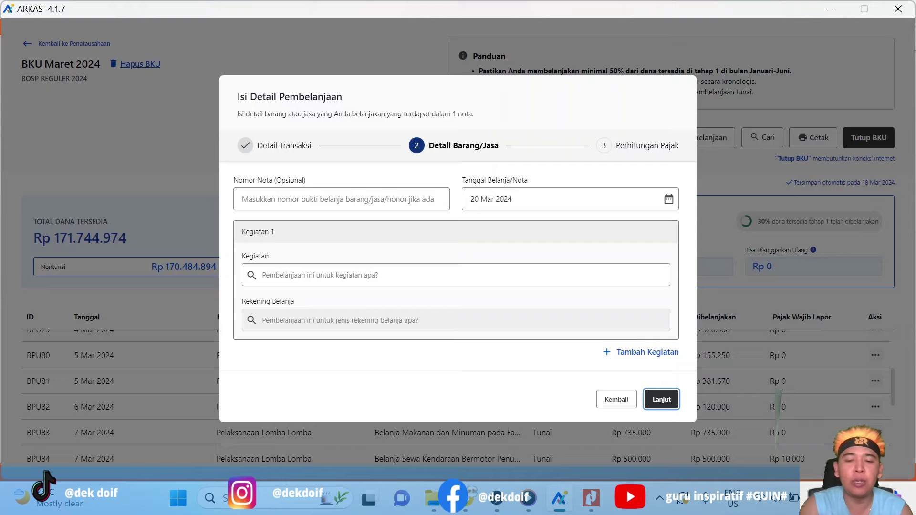
pyautogui.click(341, 199)
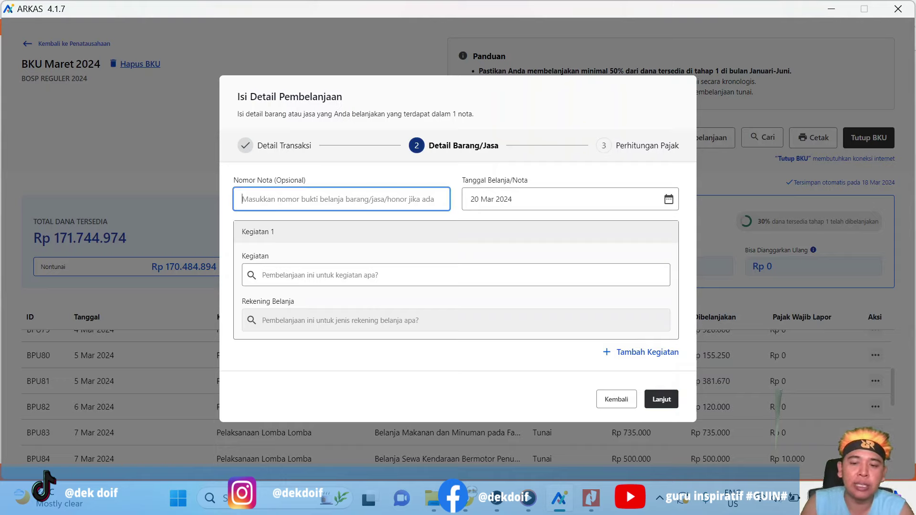
pyautogui.write('01')
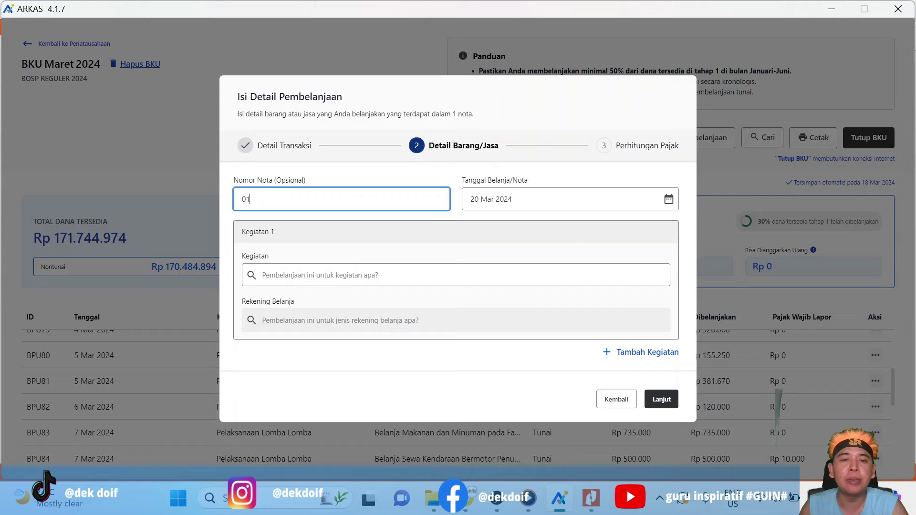
# Step: Set the activity to Penyelenggaraan UKS, penyediaan alat peralatan UKS dan bahan/obat-obatan penunjang kesehatan sekolah, with Belanja Obat-Obat-Obatan as the expenditure account
pyautogui.click(425, 275)
pyautogui.scroll(-5, 510, 344)
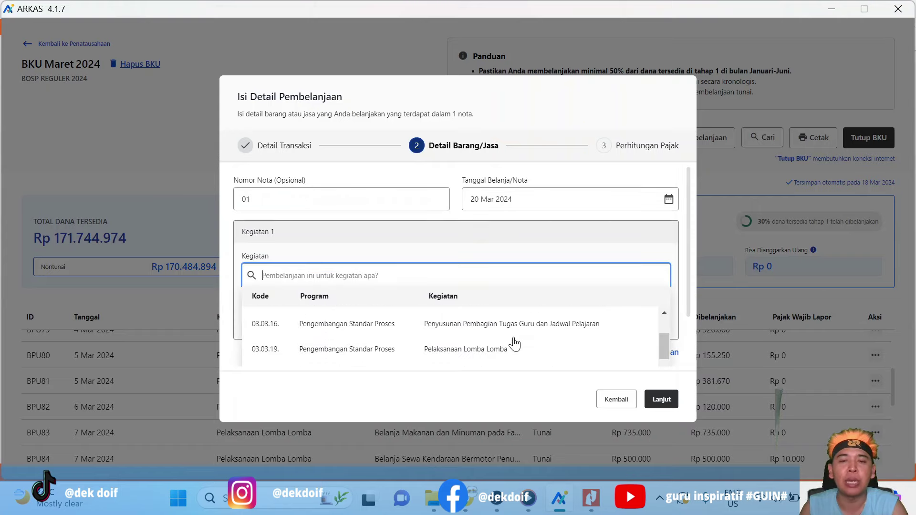
pyautogui.write('uks')
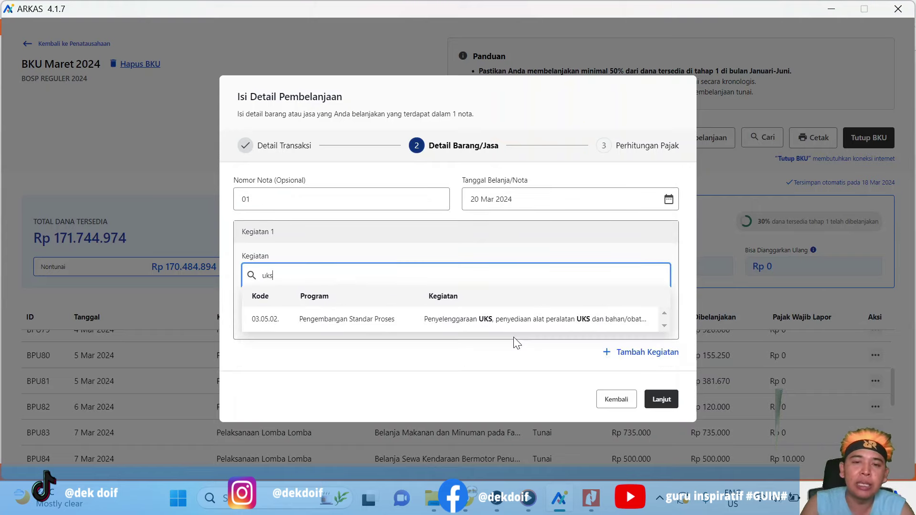
pyautogui.click(515, 321)
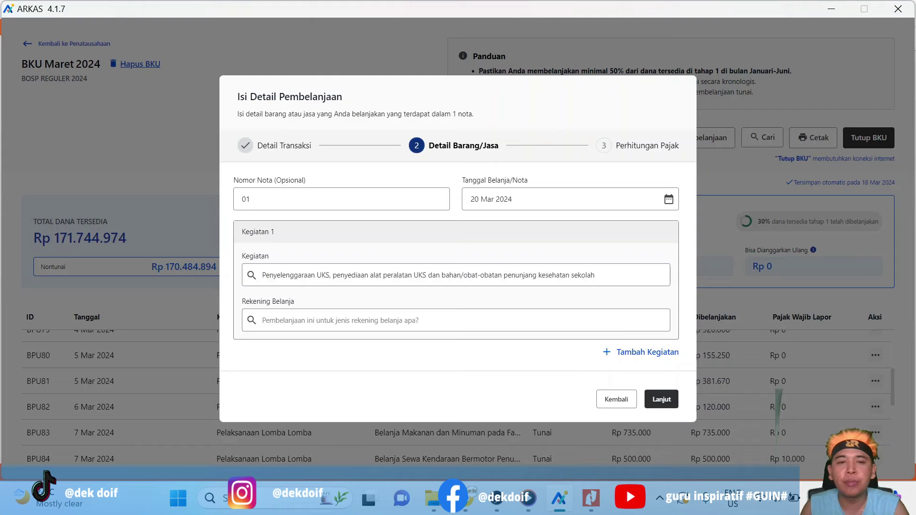
pyautogui.click(337, 318)
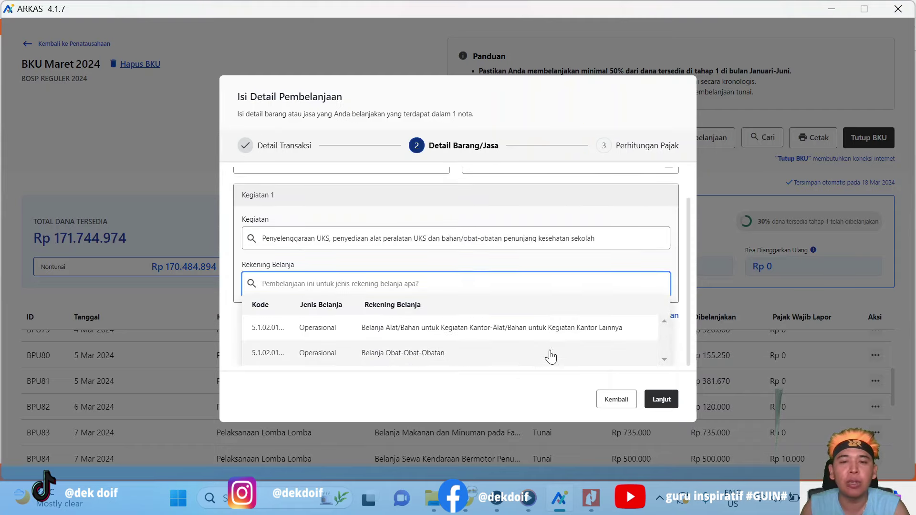
pyautogui.click(442, 355)
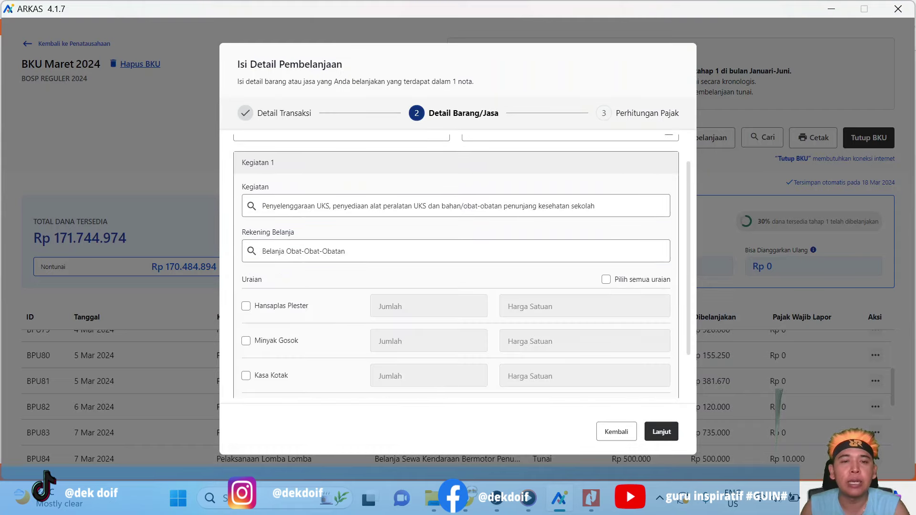
pyautogui.click(605, 280)
pyautogui.scroll(-1, 606, 286)
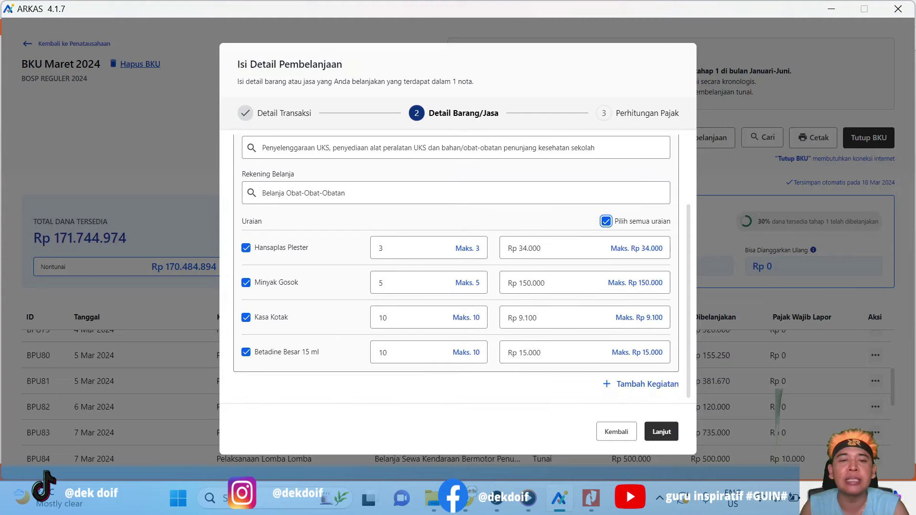
pyautogui.scroll(2, 606, 267)
pyautogui.scroll(-2, 606, 267)
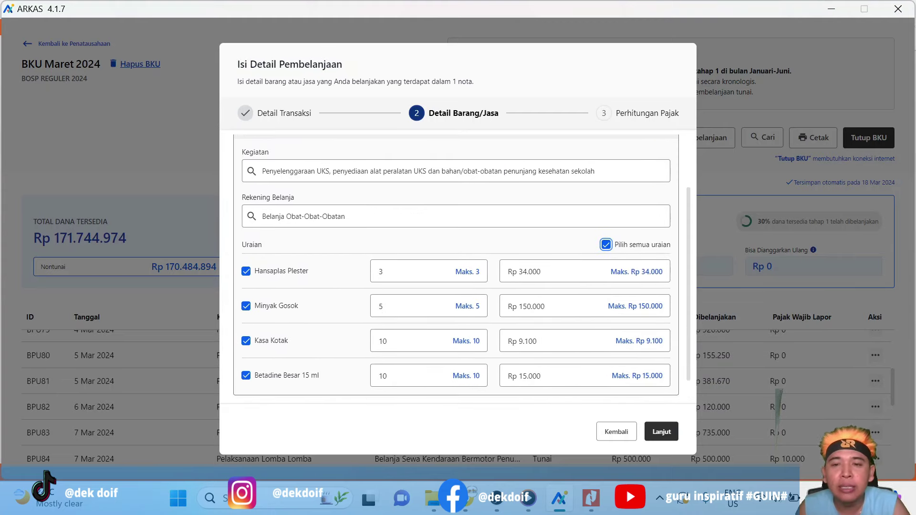
pyautogui.click(605, 244)
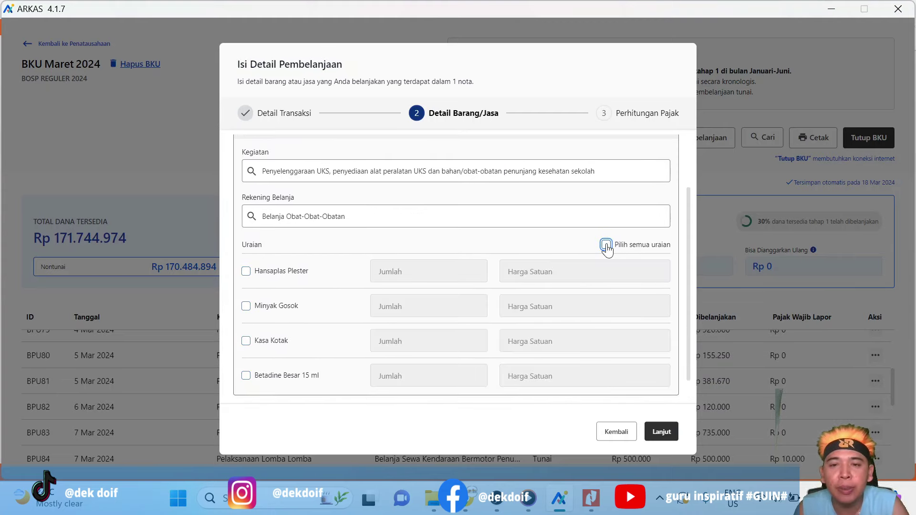
# Step: Include Hansaplas Plester, Minyak Gosok, Kasa Kotak and Betadine Besar 15 ml at their maximum quantities and prices, and continue to the tax calculation
pyautogui.click(246, 271)
pyautogui.click(245, 306)
pyautogui.click(245, 340)
pyautogui.scroll(-1, 253, 346)
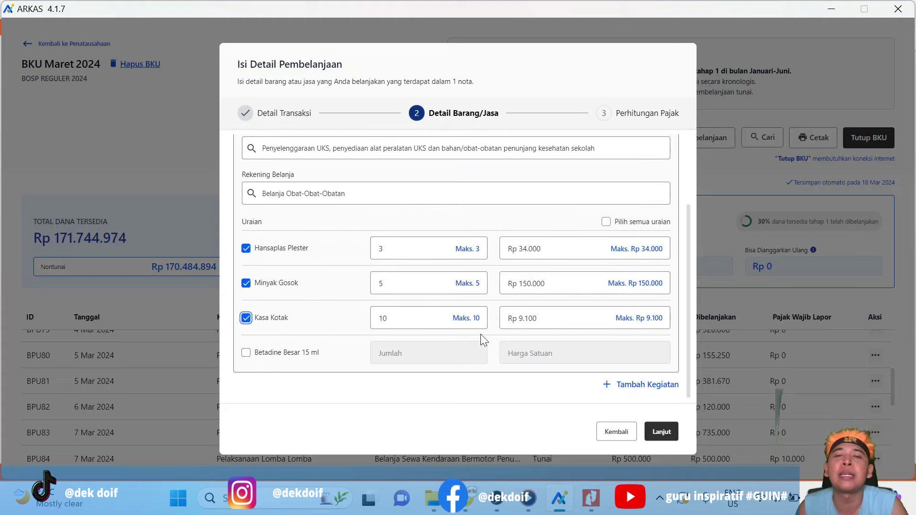
pyautogui.click(605, 224)
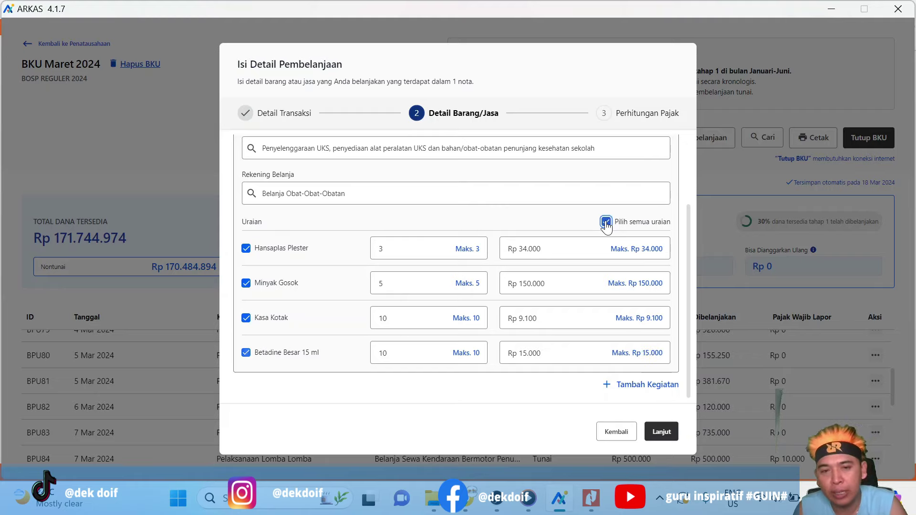
pyautogui.click(669, 431)
pyautogui.scroll(1, 529, 316)
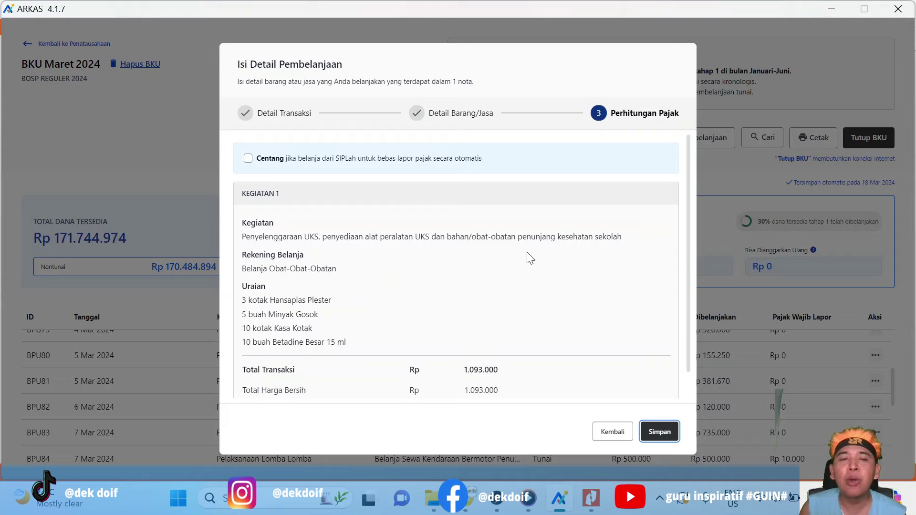
# Step: Mark the purchase as coming from SIPLah for automatic tax-reporting exemption and review the resulting PPN amount
pyautogui.click(247, 160)
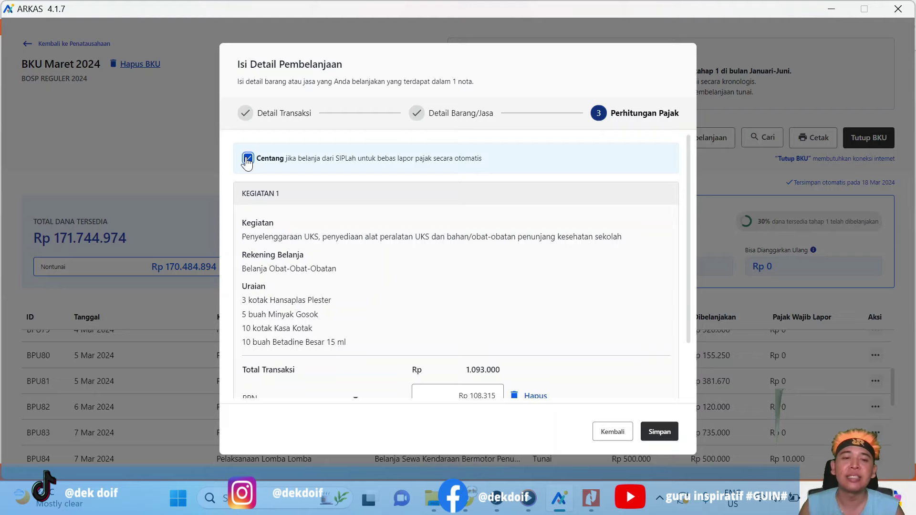
pyautogui.scroll(-2, 406, 248)
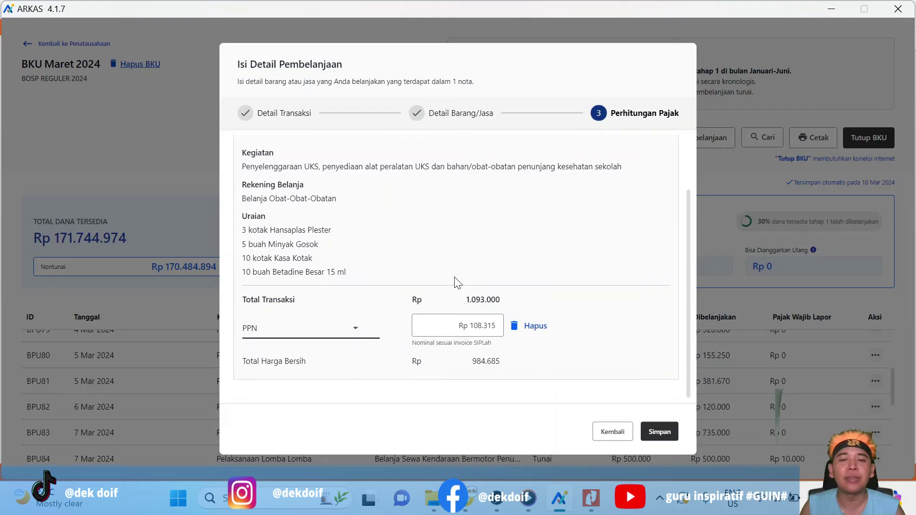
pyautogui.scroll(2, 455, 281)
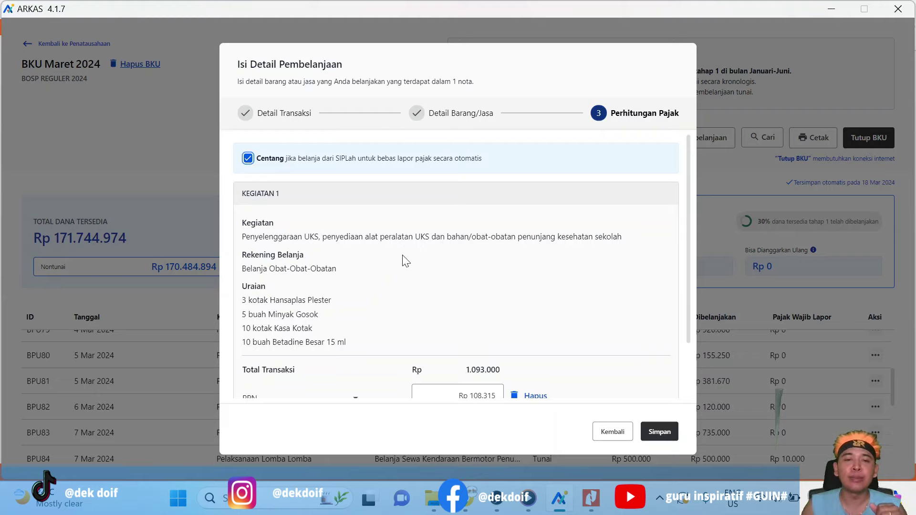
pyautogui.scroll(-2, 453, 298)
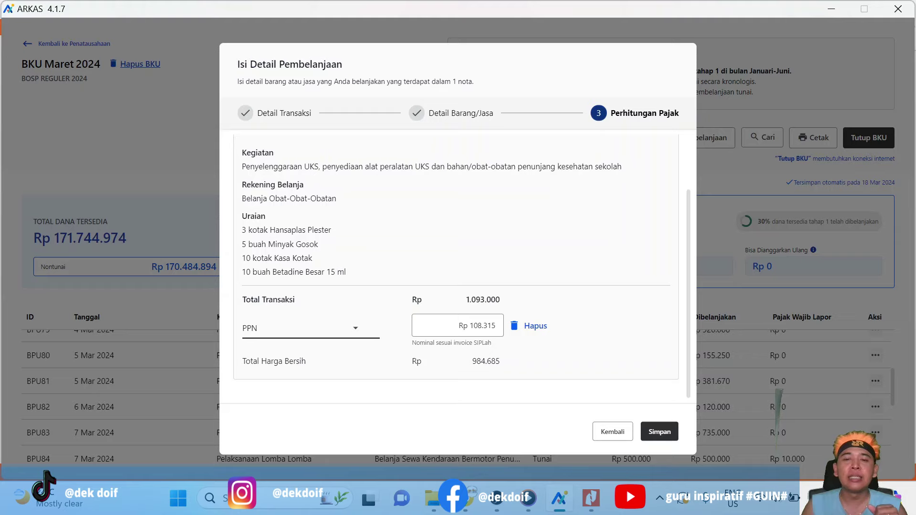
# Step: Check the PPN amount against the item and PPN lines of the SIPLah proforma invoice in Nitro Pro, and return to the ARKAS tax calculation
pyautogui.moveTo(496, 326); pyautogui.dragTo(458, 326)
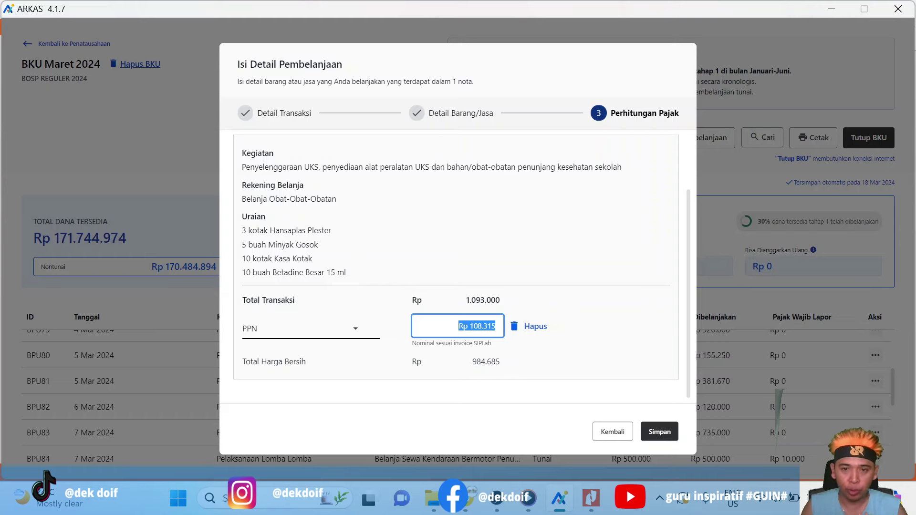
pyautogui.click(591, 497)
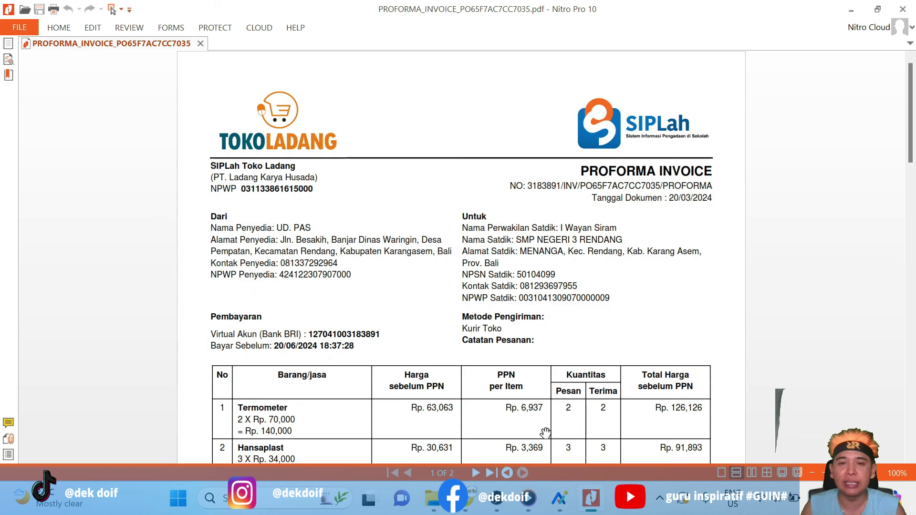
pyautogui.scroll(-10, 515, 399)
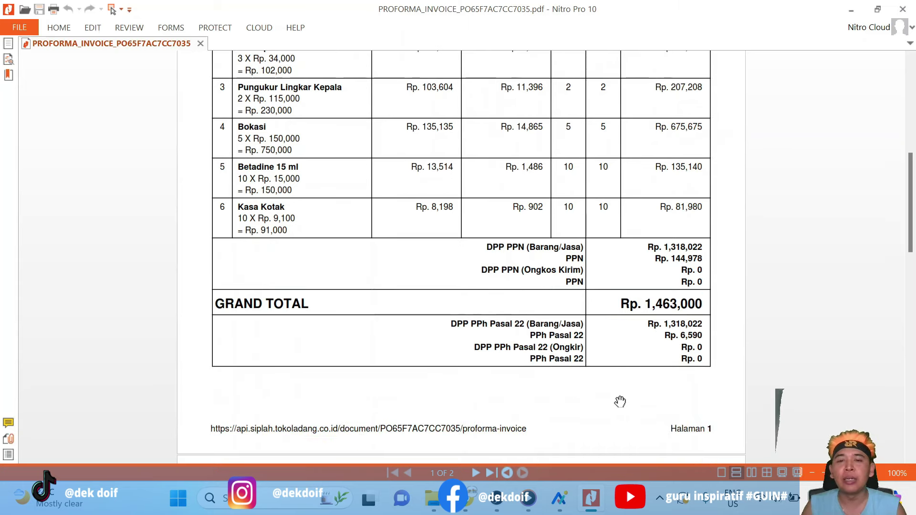
pyautogui.scroll(1, 619, 402)
pyautogui.scroll(3, 619, 401)
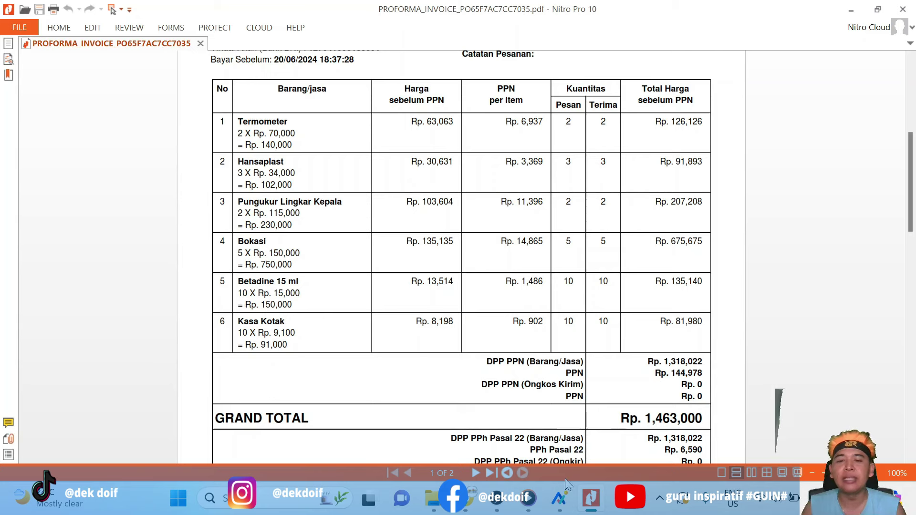
pyautogui.click(562, 504)
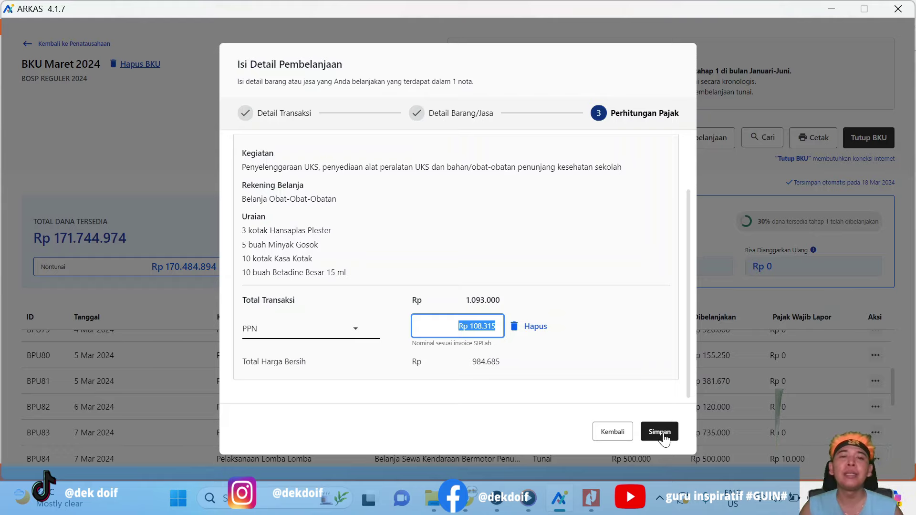
pyautogui.scroll(2, 457, 275)
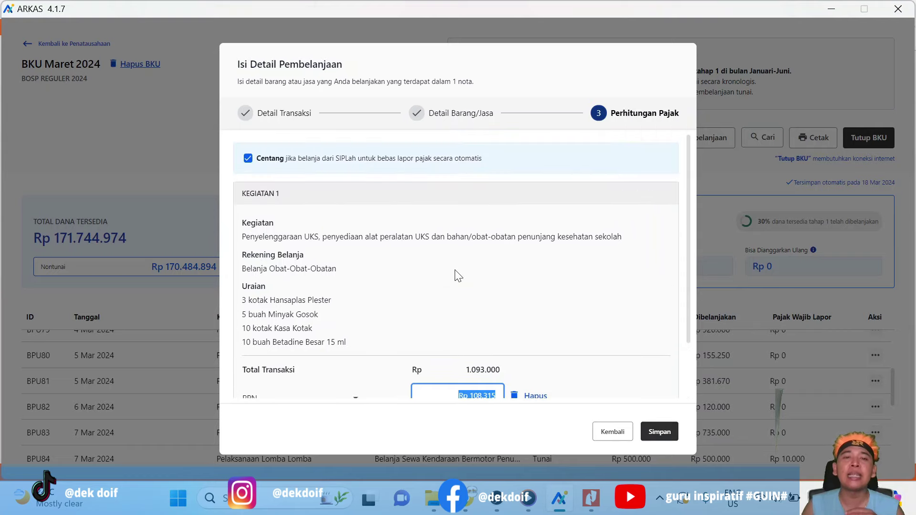